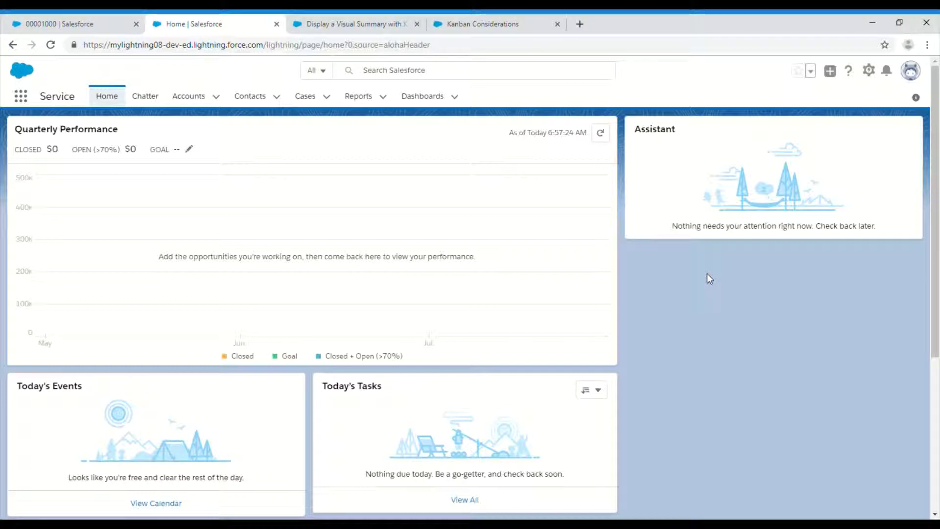
Step: Switch to the 'Display a Visual Summary with Kanban' help article and scroll through its overview diagram
{"action": "left_click", "coordinate": [333, 30]}
{"action": "scroll", "coordinate": [332, 174], "scroll_direction": "up", "scroll_amount": 2}
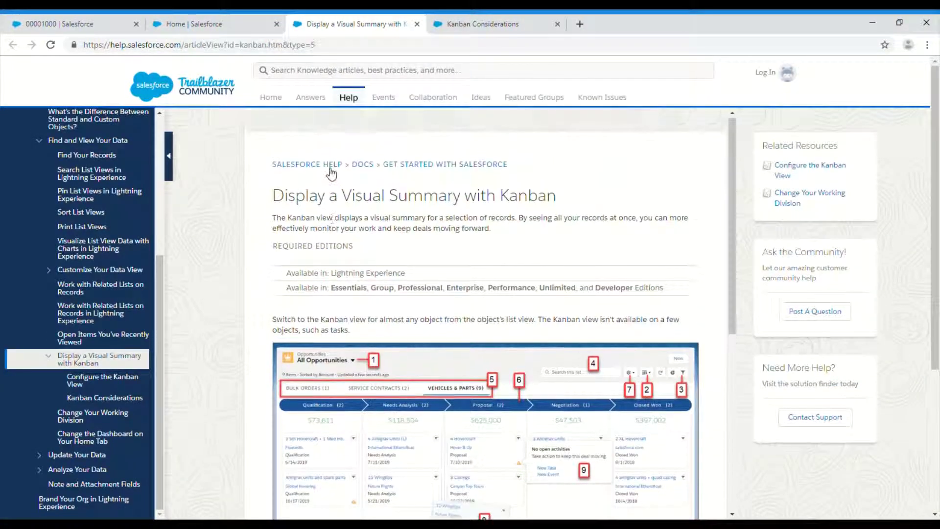
{"action": "scroll", "coordinate": [328, 174], "scroll_direction": "down", "scroll_amount": 1}
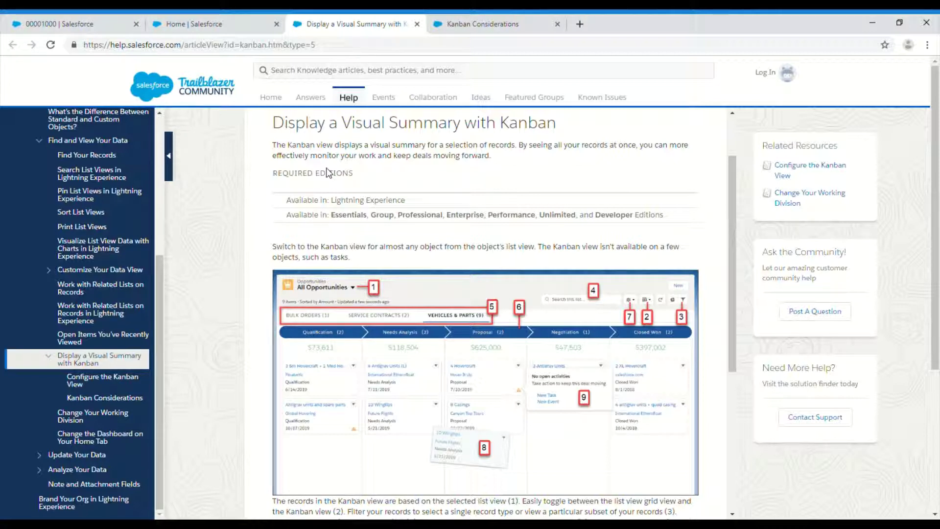
{"action": "scroll", "coordinate": [336, 240], "scroll_direction": "down", "scroll_amount": 2}
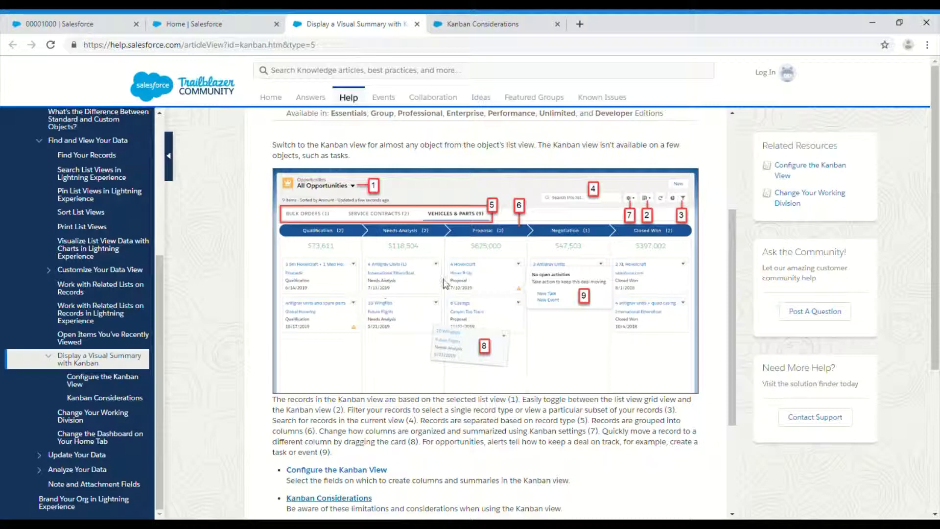
Step: In Kanban Considerations, highlight the 200-card limit, four-field card limit and unsupported mass actions
{"action": "left_click", "coordinate": [466, 21]}
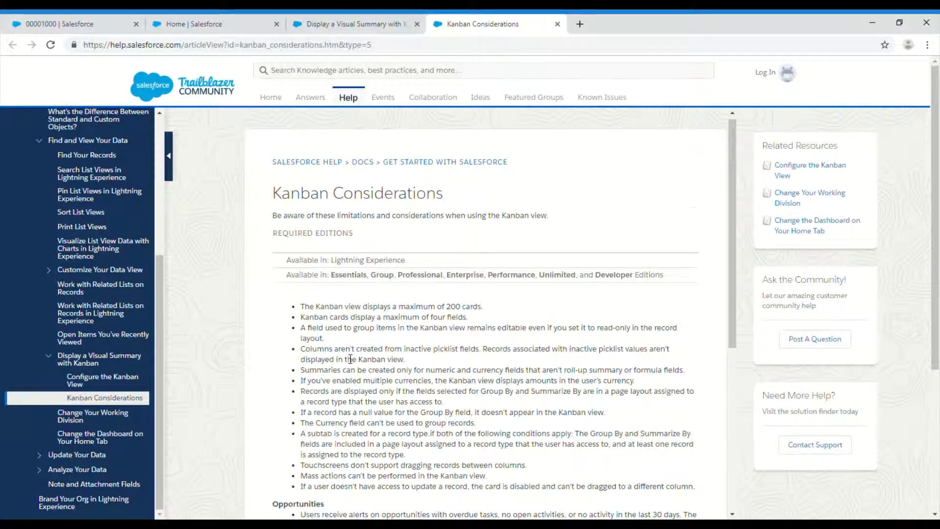
{"action": "scroll", "coordinate": [350, 357], "scroll_direction": "down", "scroll_amount": 2}
{"action": "scroll", "coordinate": [350, 360], "scroll_direction": "up", "scroll_amount": 1}
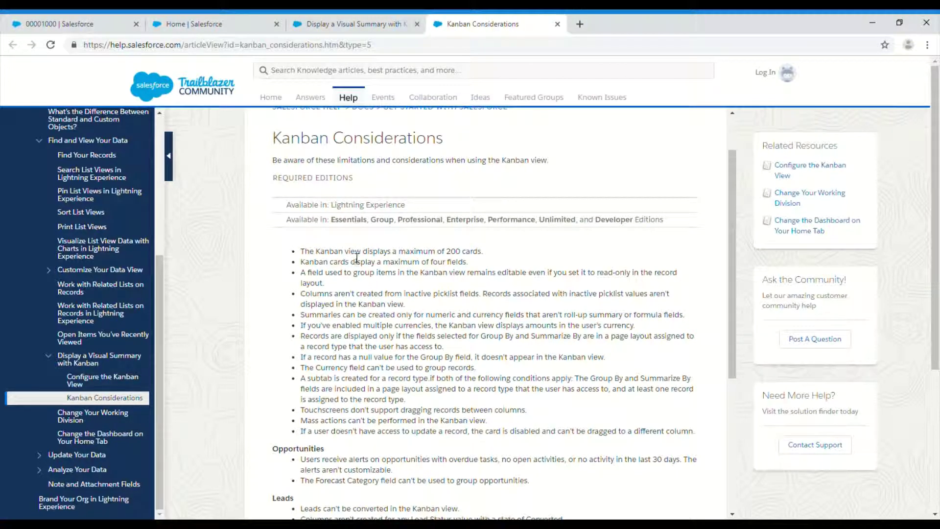
{"action": "triple_click", "coordinate": [453, 252]}
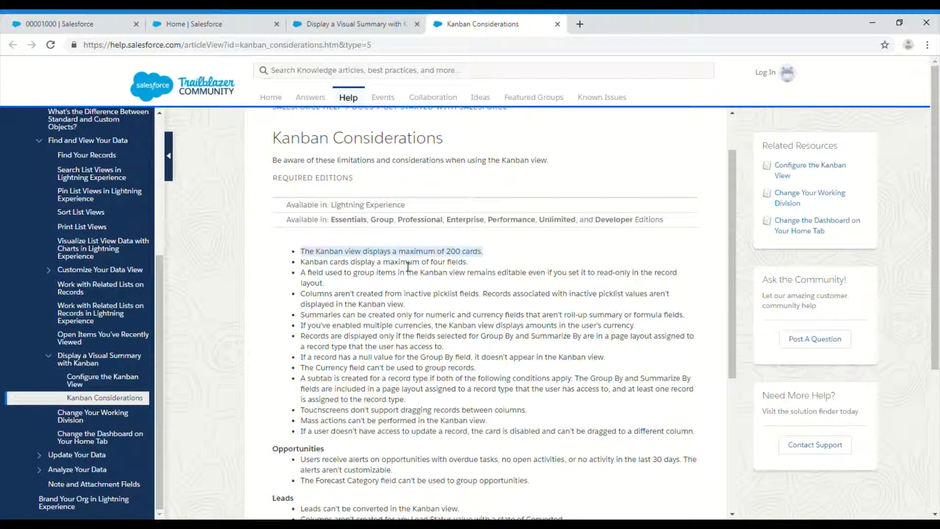
{"action": "double_click", "coordinate": [444, 266]}
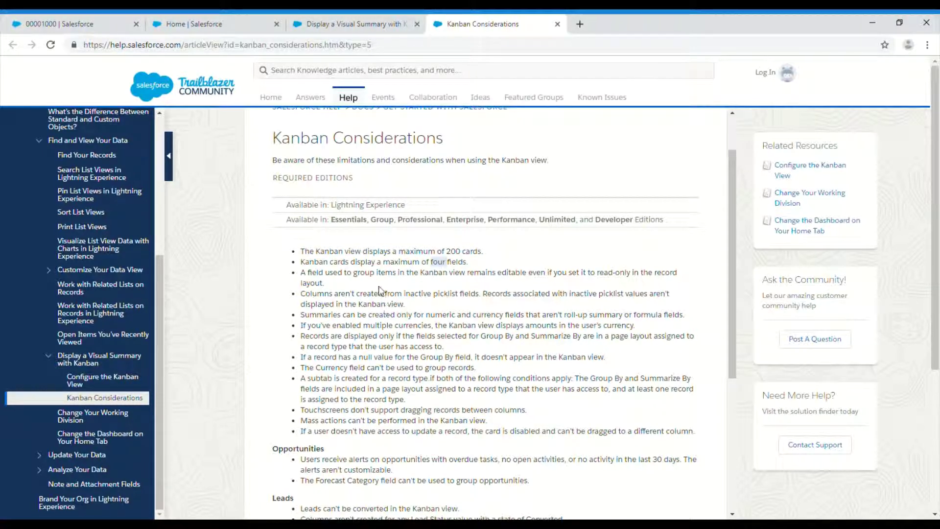
{"action": "triple_click", "coordinate": [353, 424]}
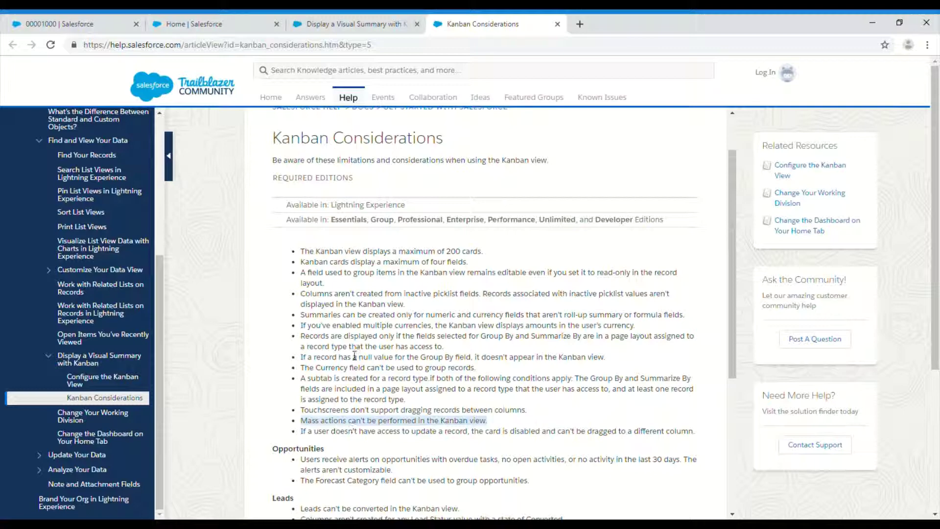
Step: Scroll the considerations article once more and return to the Home | Salesforce tab
{"action": "scroll", "coordinate": [361, 398], "scroll_direction": "down", "scroll_amount": 1}
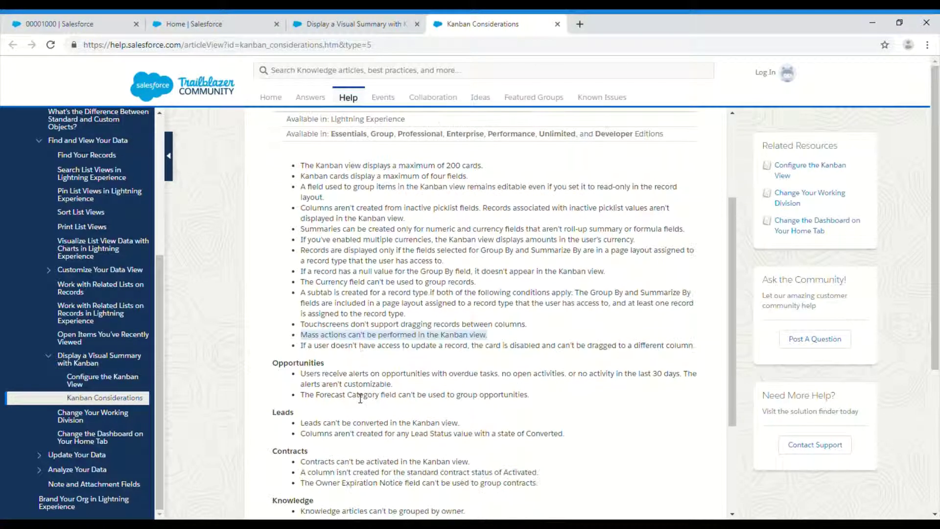
{"action": "scroll", "coordinate": [362, 398], "scroll_direction": "up", "scroll_amount": 2}
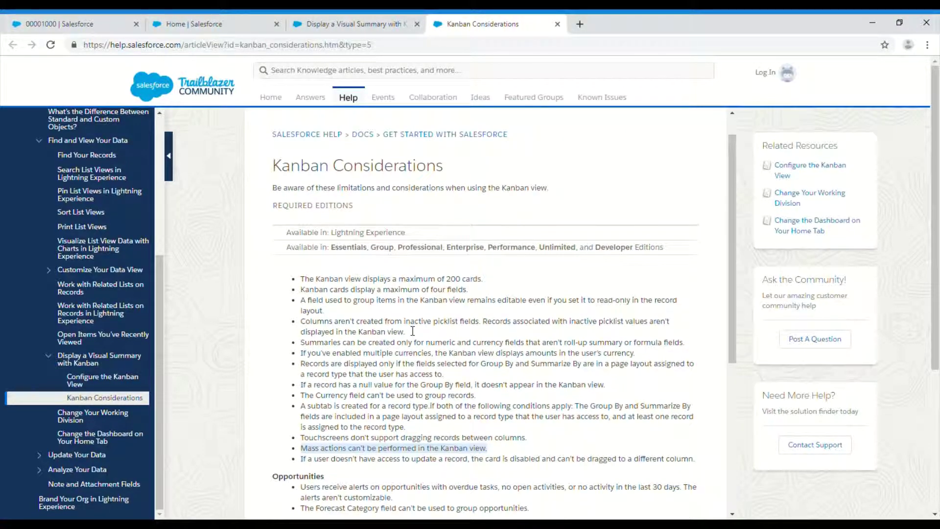
{"action": "left_click", "coordinate": [225, 24]}
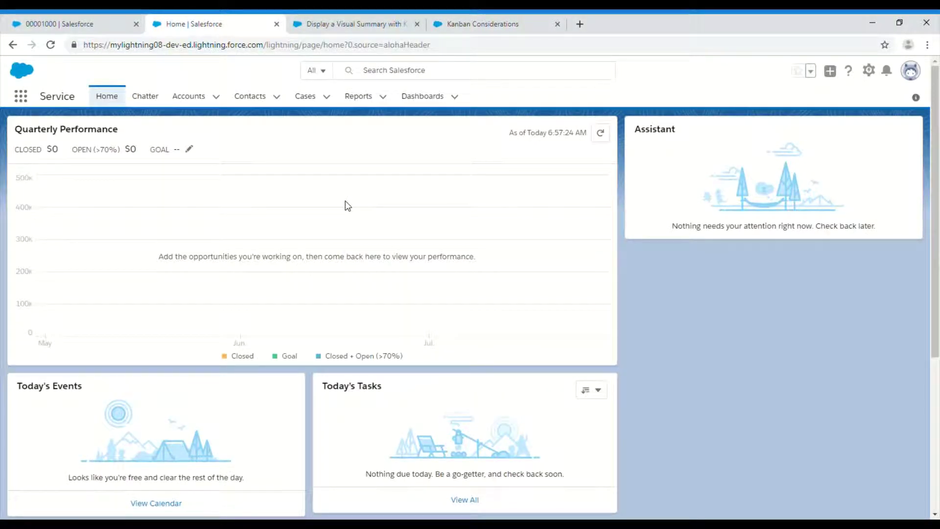
Step: Open Cases and switch the list view from Recently Viewed to My Cases, showing 30 cases
{"action": "left_click", "coordinate": [311, 100]}
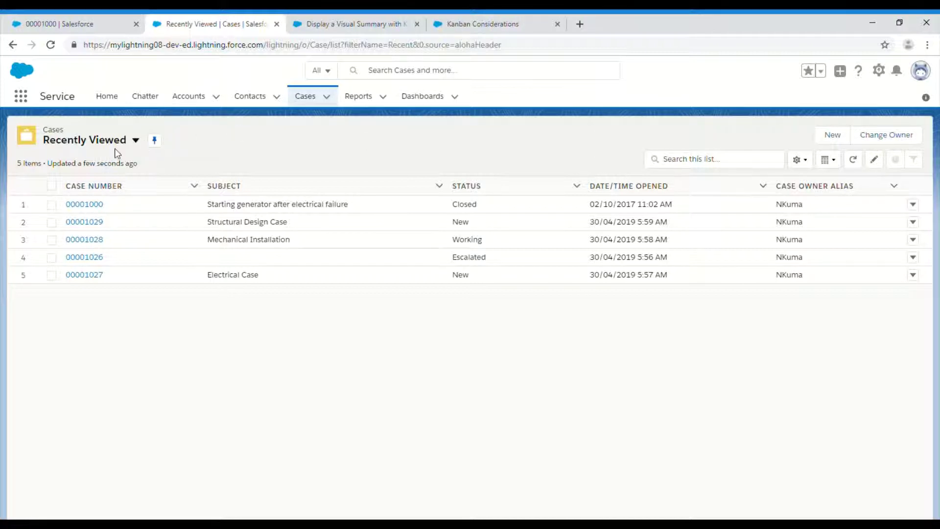
{"action": "left_click", "coordinate": [136, 142]}
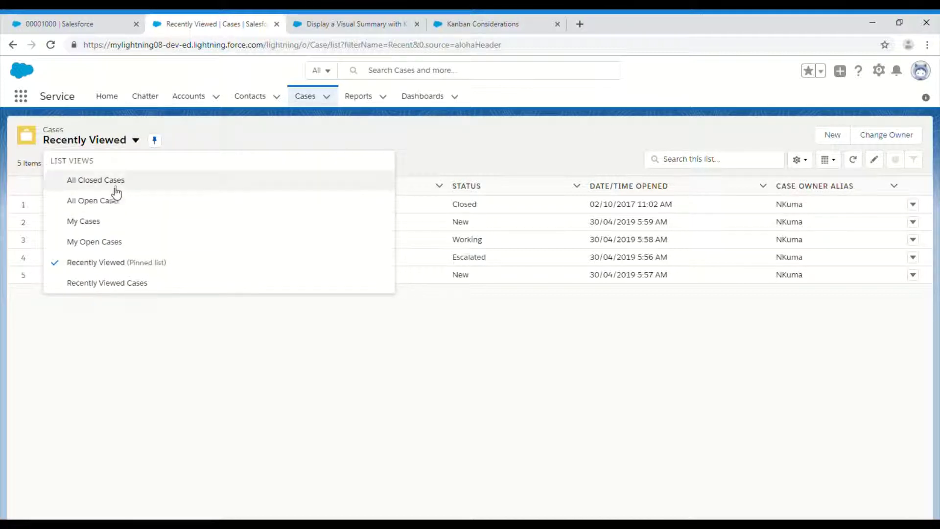
{"action": "left_click", "coordinate": [105, 219]}
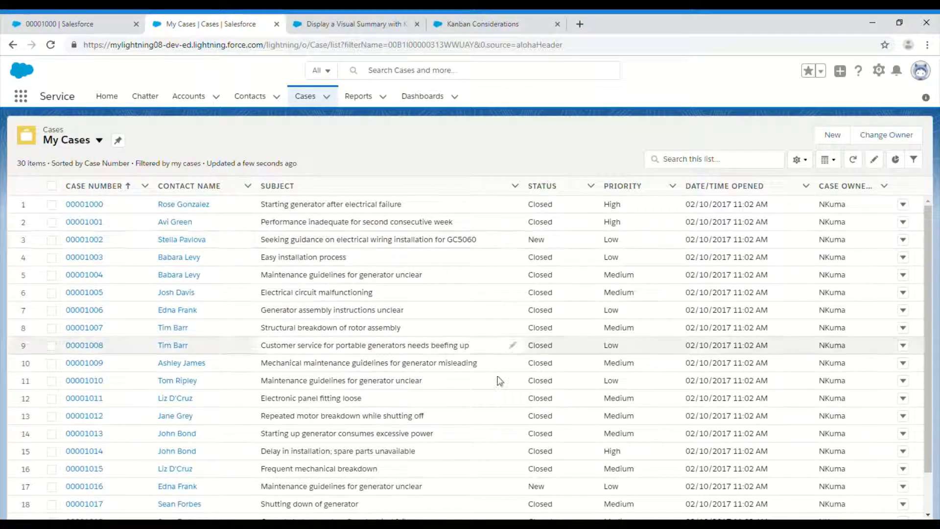
{"action": "scroll", "coordinate": [478, 415], "scroll_direction": "down", "scroll_amount": 1}
{"action": "scroll", "coordinate": [479, 414], "scroll_direction": "up", "scroll_amount": 1}
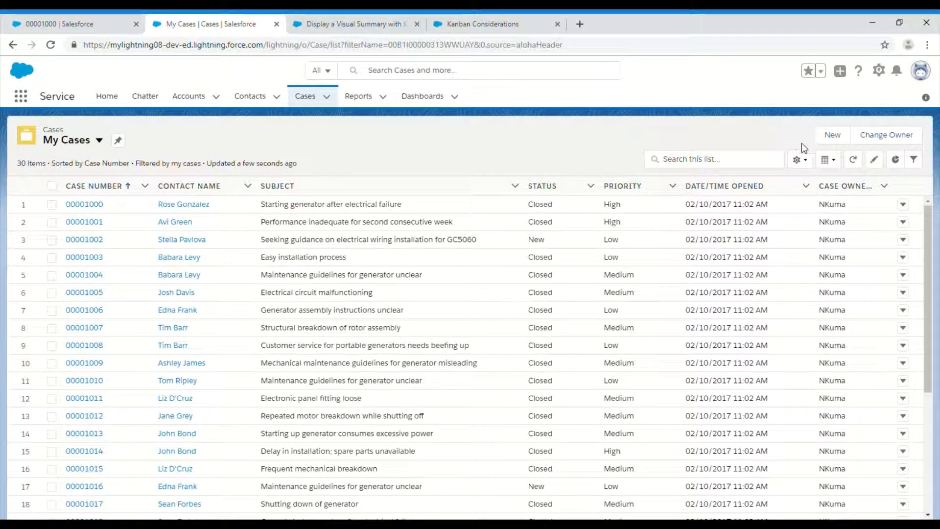
Step: Display My Cases as Kanban, briefly toggling back to Table before settling on Kanban
{"action": "left_click", "coordinate": [839, 166]}
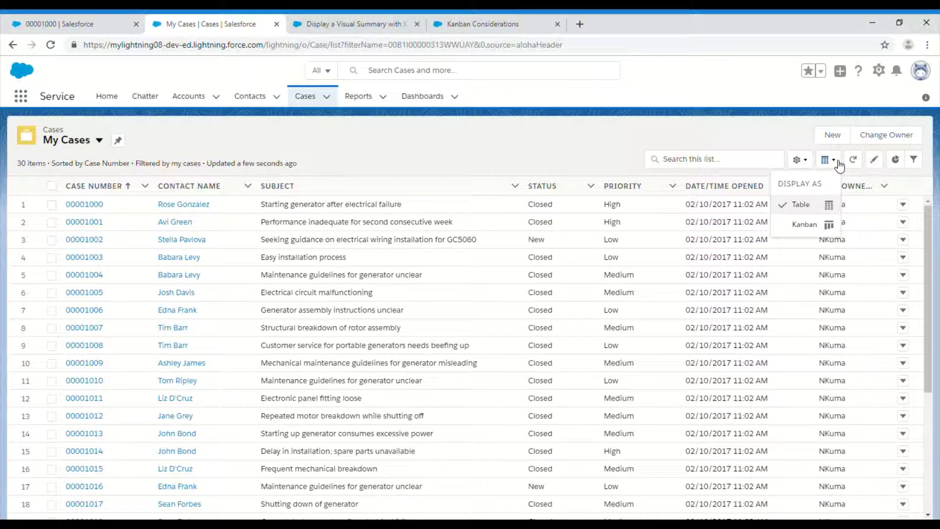
{"action": "left_click", "coordinate": [805, 225]}
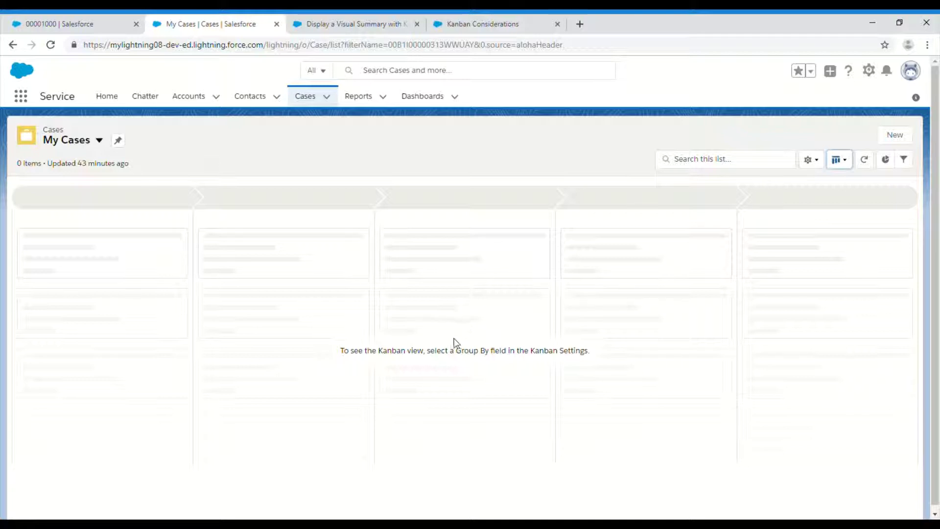
{"action": "left_click", "coordinate": [851, 164]}
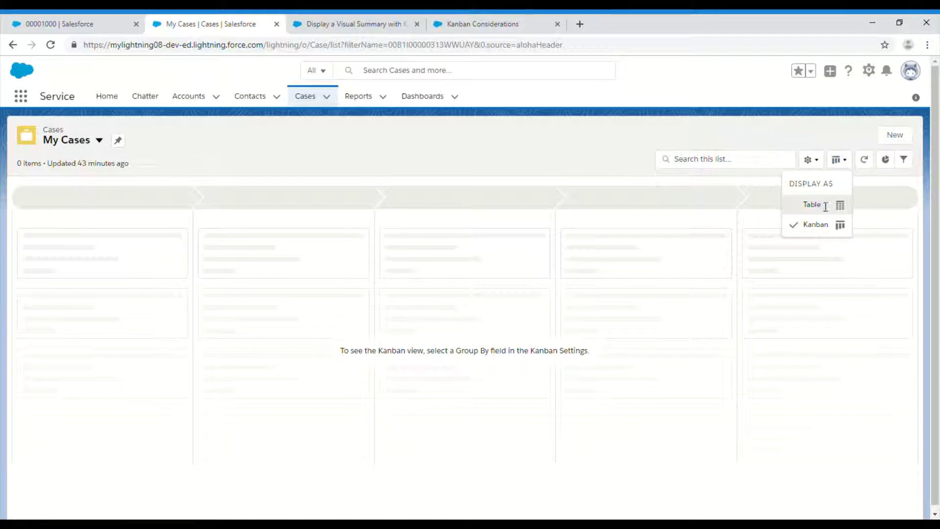
{"action": "left_click", "coordinate": [825, 206]}
{"action": "left_click", "coordinate": [829, 159]}
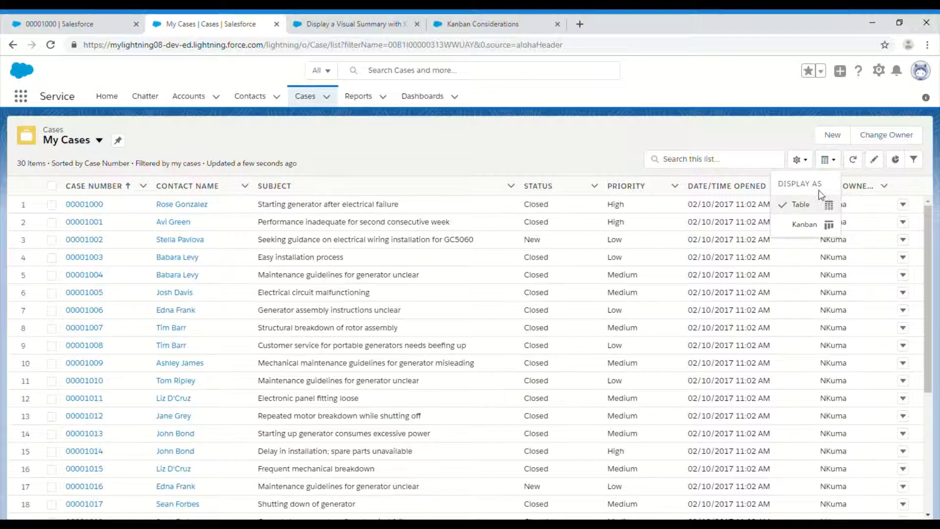
{"action": "left_click", "coordinate": [807, 225]}
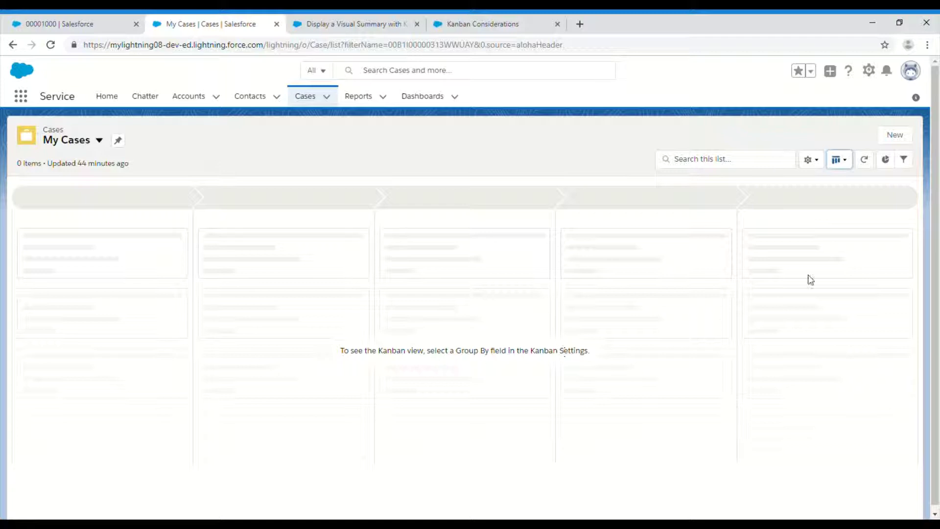
Step: In Kanban Settings, set Group By to Status with Summarize By left as None, and save
{"action": "left_click", "coordinate": [821, 164]}
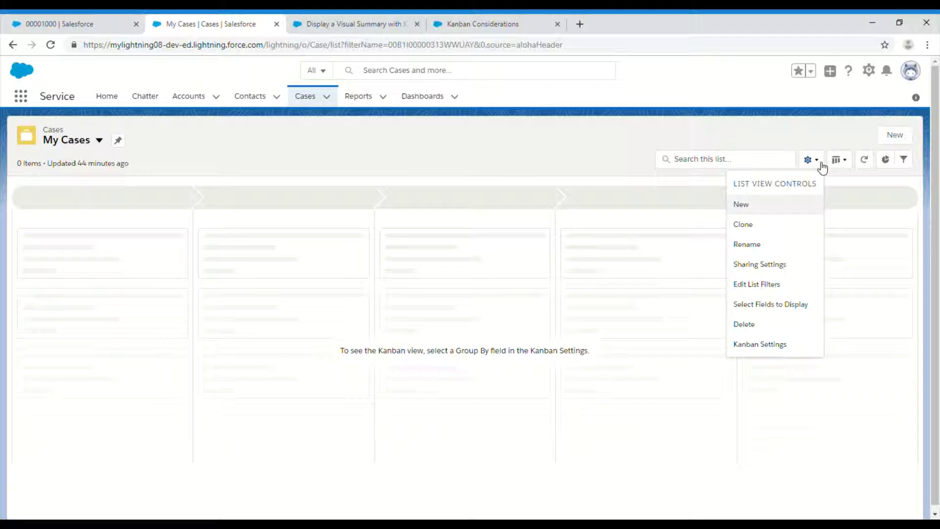
{"action": "left_click", "coordinate": [745, 346]}
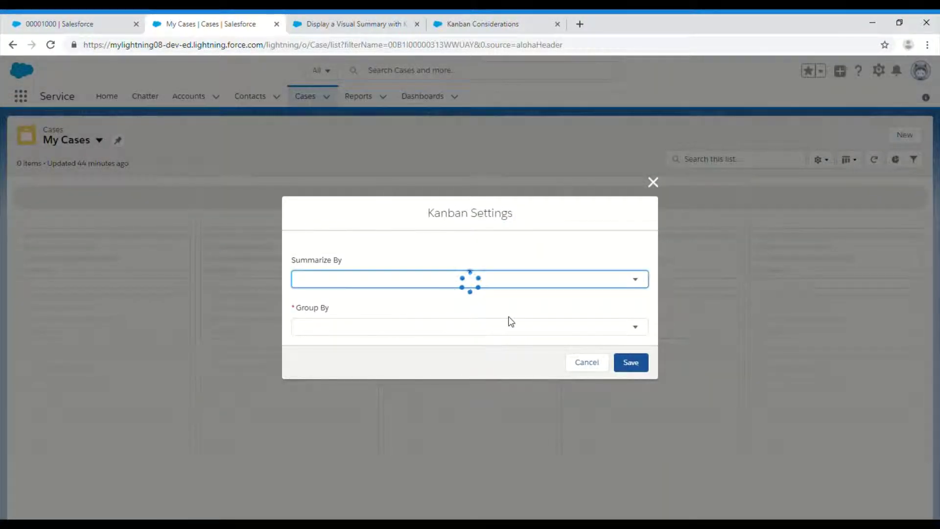
{"action": "left_click", "coordinate": [630, 325]}
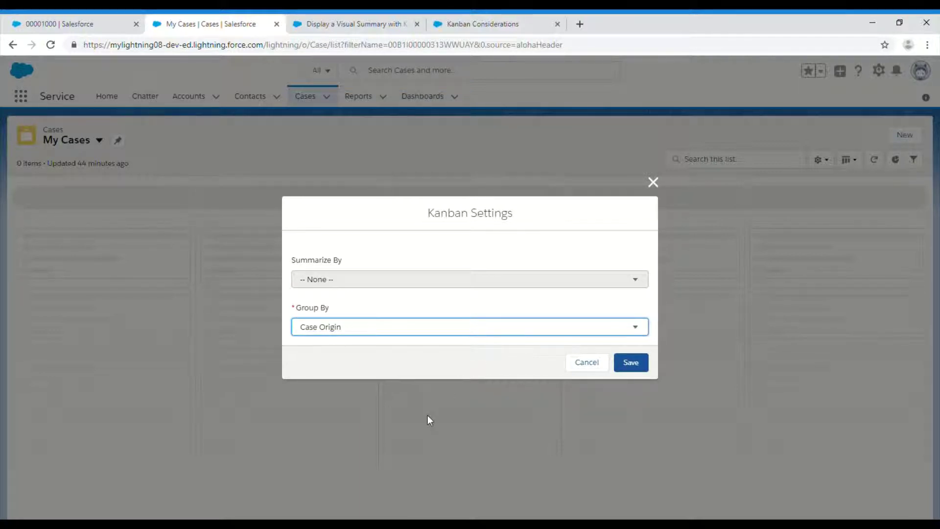
{"action": "key", "text": "s"}
{"action": "left_click", "coordinate": [639, 365]}
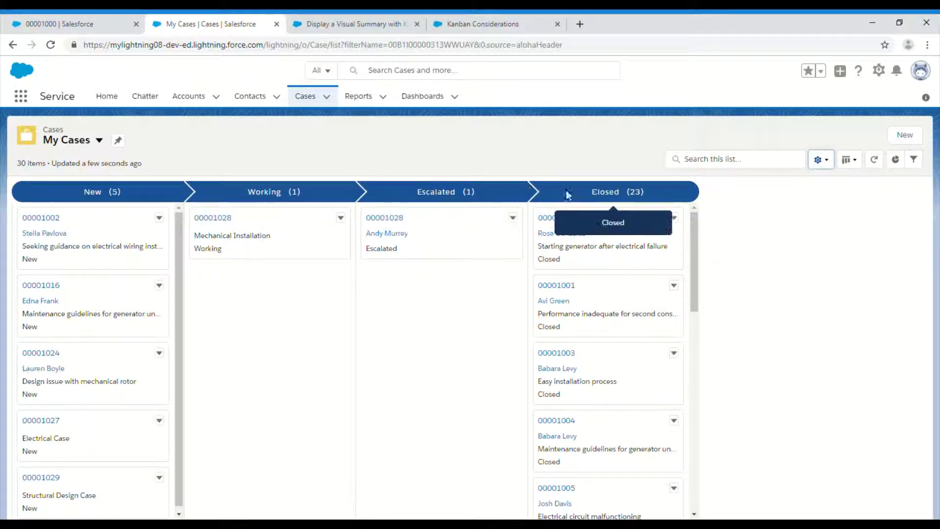
Step: Drag case 00001016 from New to Working and case 00001027 from New to Escalated
{"action": "scroll", "coordinate": [168, 249], "scroll_direction": "down", "scroll_amount": 1}
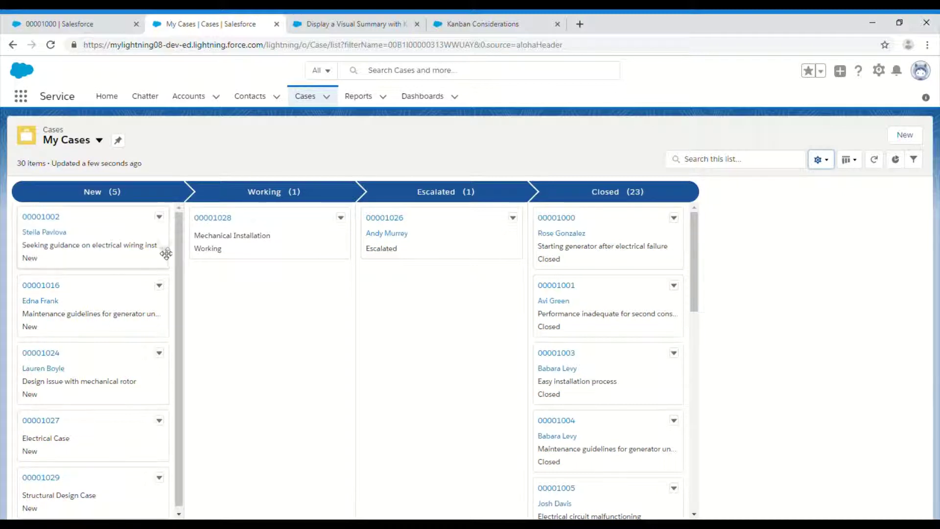
{"action": "scroll", "coordinate": [91, 400], "scroll_direction": "up", "scroll_amount": 1}
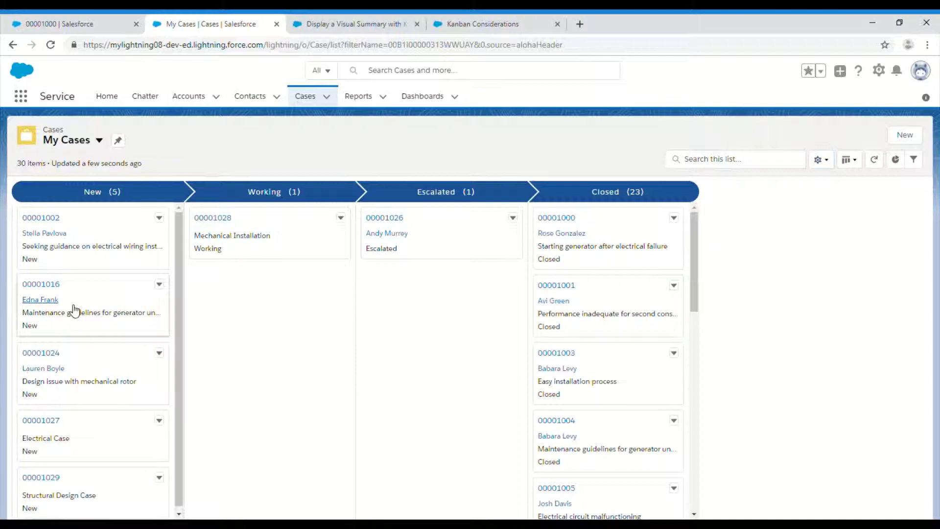
{"action": "left_click_drag", "start_coordinate": [74, 308], "coordinate": [211, 294]}
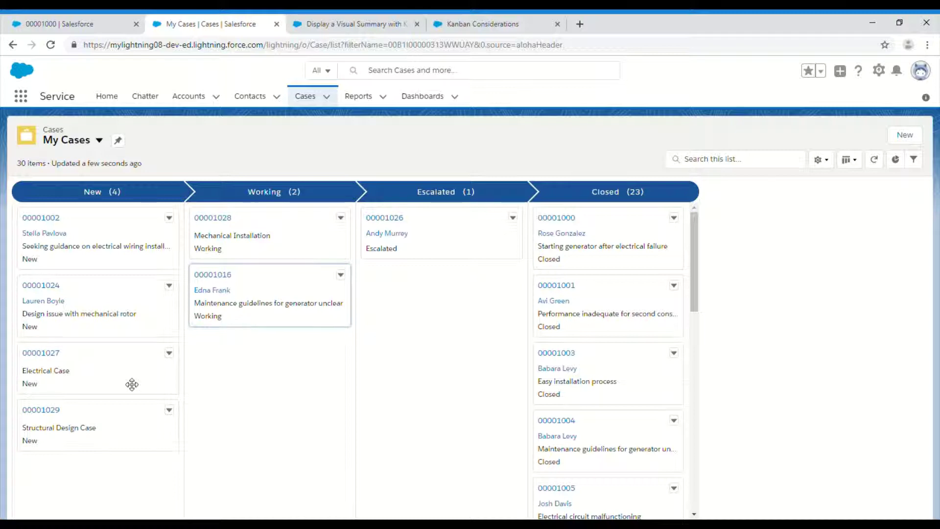
{"action": "left_click_drag", "start_coordinate": [410, 301], "coordinate": [378, 225]}
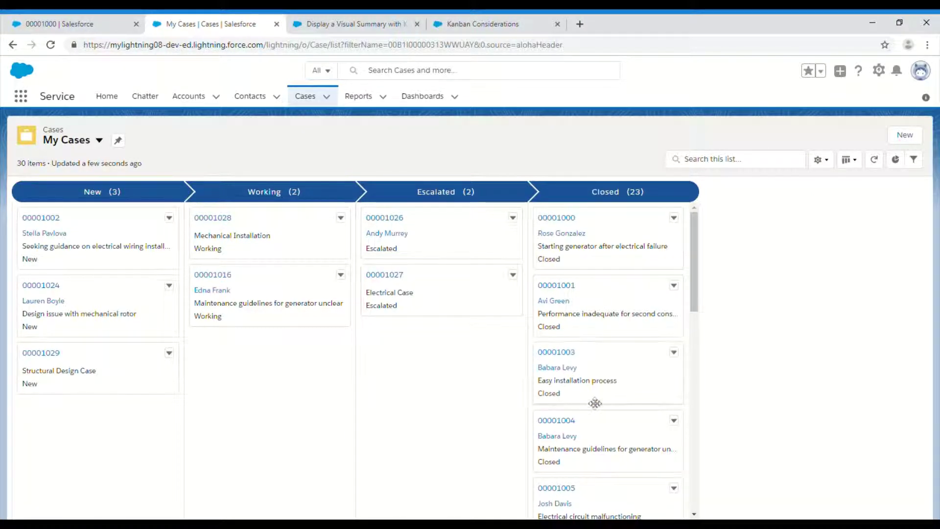
{"action": "scroll", "coordinate": [595, 401], "scroll_direction": "down", "scroll_amount": 15}
{"action": "scroll", "coordinate": [594, 401], "scroll_direction": "up", "scroll_amount": 15}
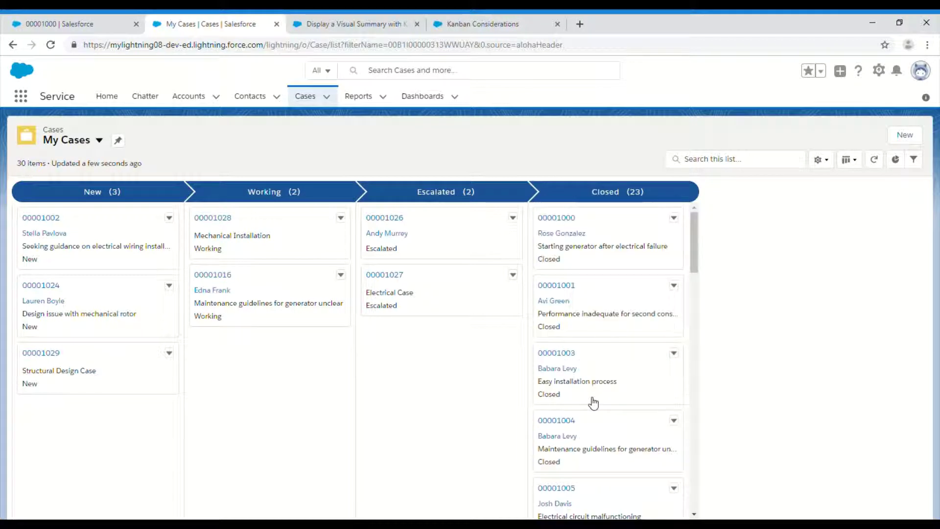
{"action": "left_click", "coordinate": [830, 165]}
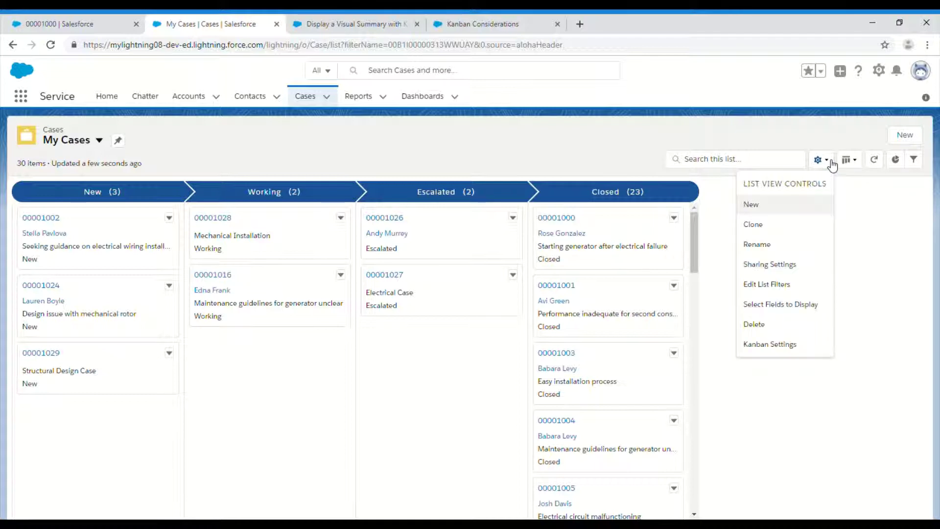
{"action": "left_click", "coordinate": [789, 305]}
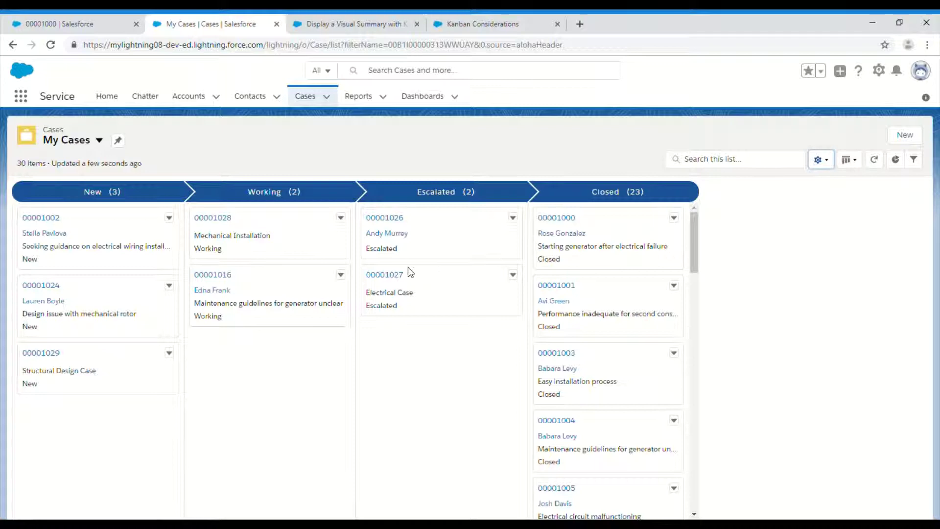
{"action": "scroll", "coordinate": [512, 331], "scroll_direction": "down", "scroll_amount": 1}
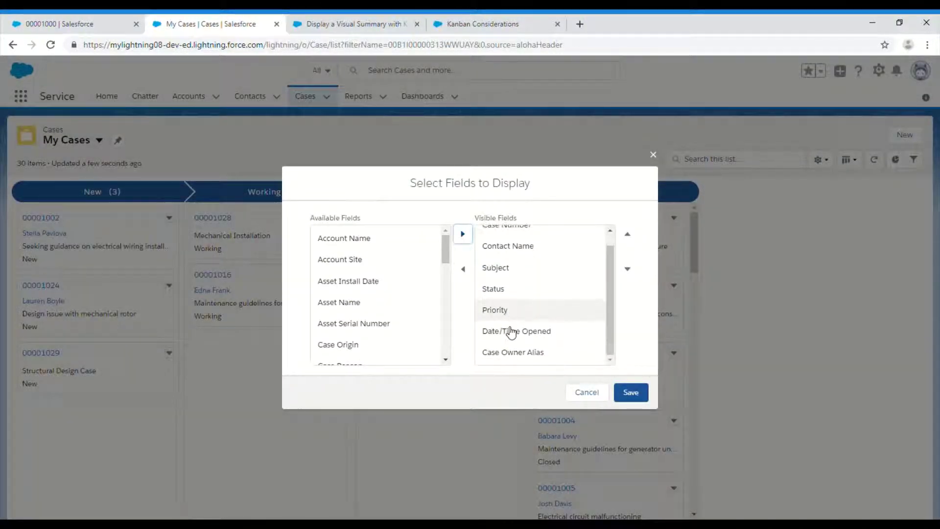
{"action": "scroll", "coordinate": [512, 332], "scroll_direction": "up", "scroll_amount": 1}
{"action": "scroll", "coordinate": [506, 330], "scroll_direction": "down", "scroll_amount": 1}
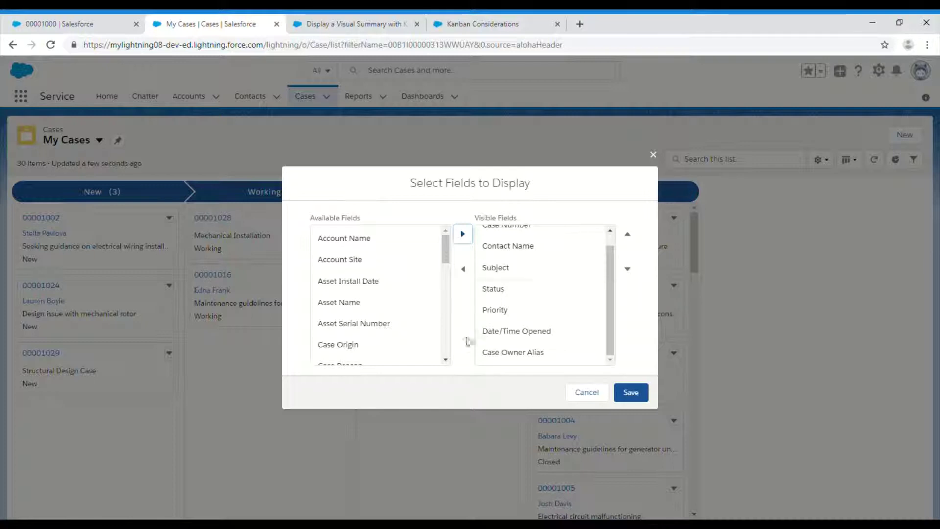
{"action": "scroll", "coordinate": [534, 288], "scroll_direction": "up", "scroll_amount": 1}
{"action": "left_click_drag", "start_coordinate": [493, 185], "coordinate": [532, 187]}
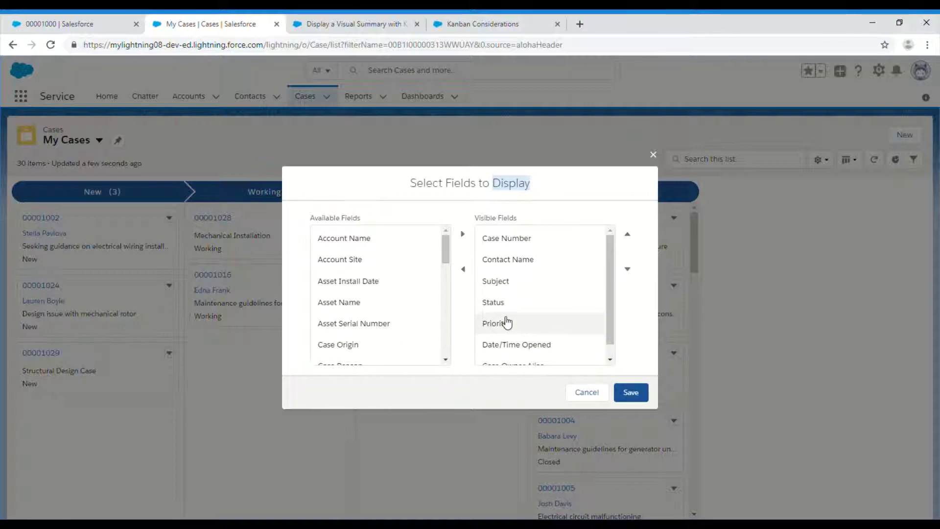
{"action": "scroll", "coordinate": [505, 322], "scroll_direction": "down", "scroll_amount": 1}
{"action": "scroll", "coordinate": [507, 322], "scroll_direction": "up", "scroll_amount": 1}
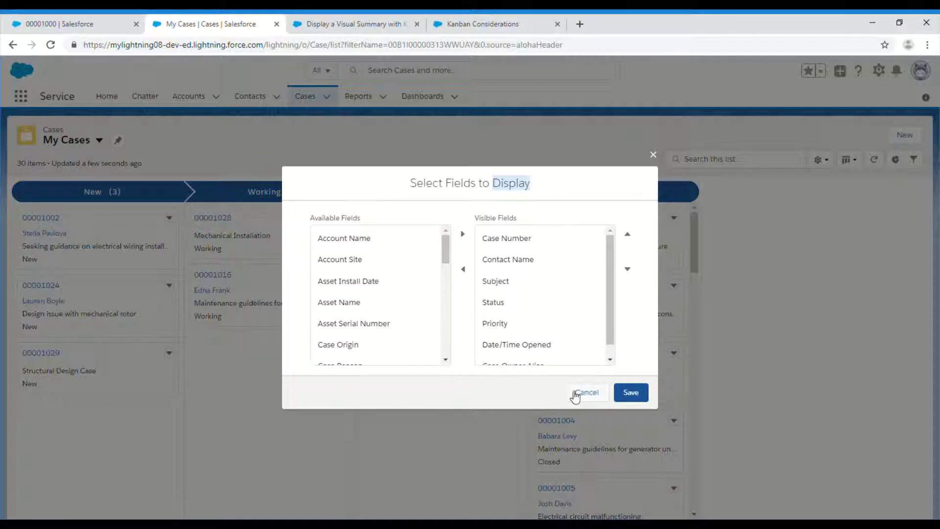
{"action": "left_click", "coordinate": [580, 392]}
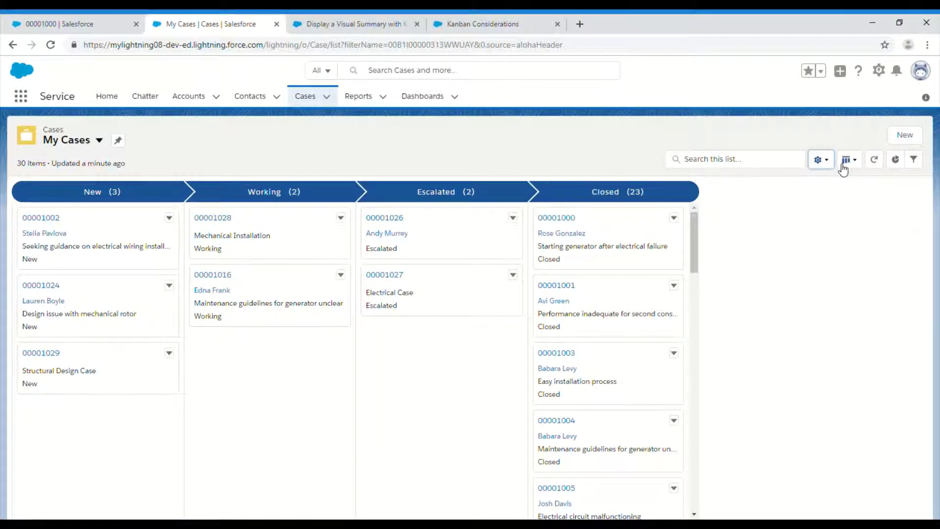
{"action": "left_click", "coordinate": [826, 161]}
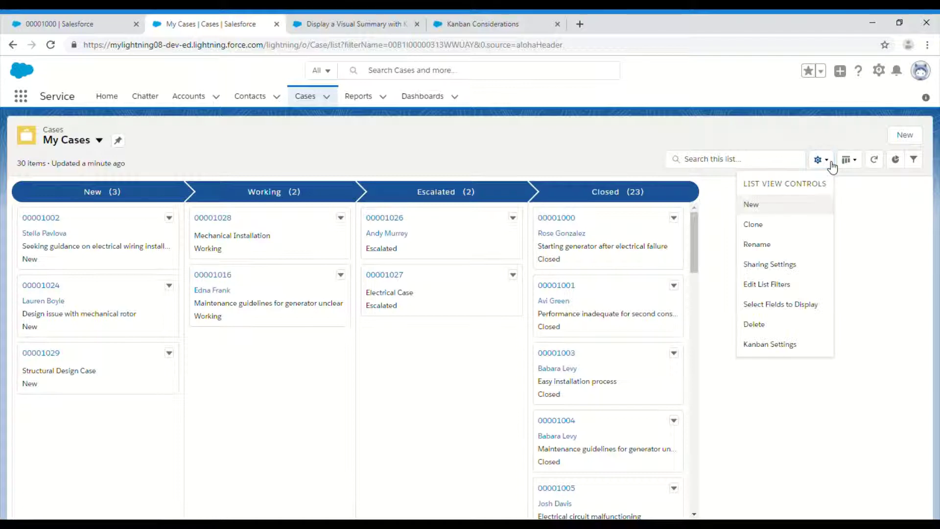
{"action": "left_click", "coordinate": [781, 304]}
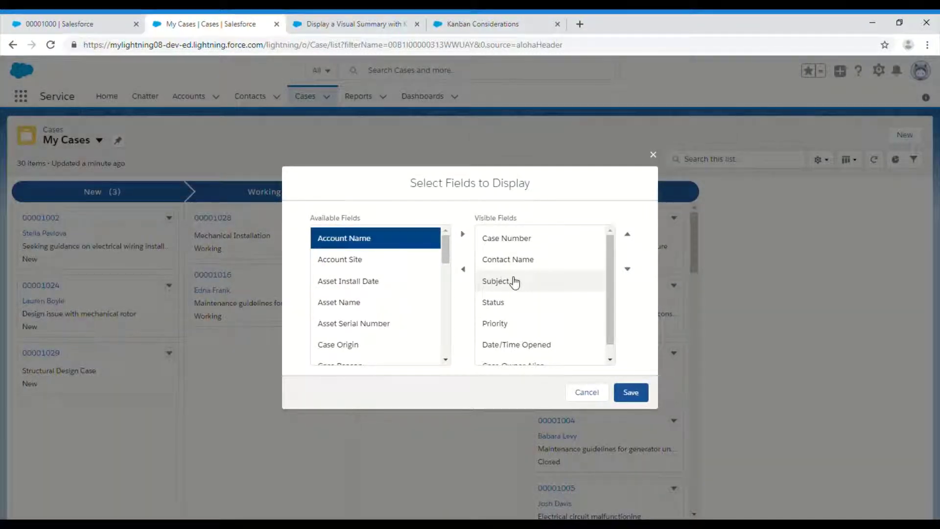
{"action": "scroll", "coordinate": [507, 333], "scroll_direction": "down", "scroll_amount": 1}
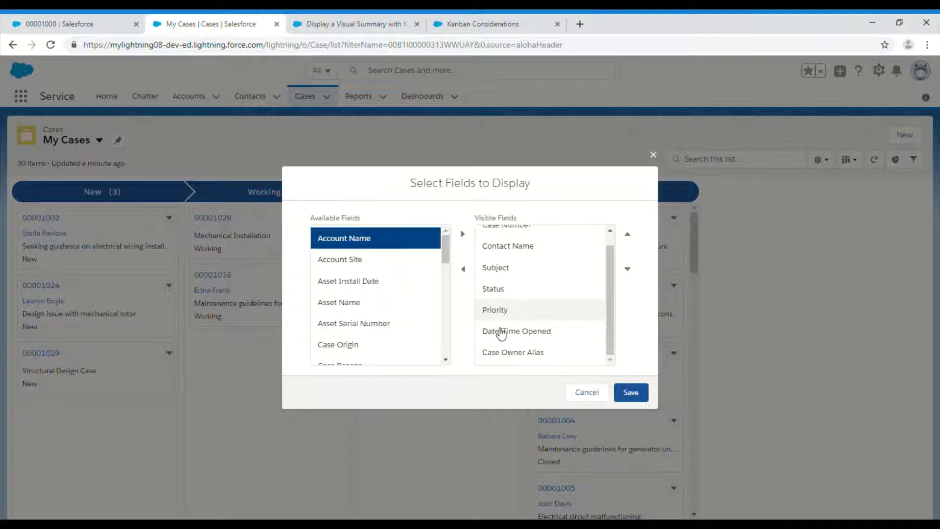
{"action": "left_click", "coordinate": [587, 392]}
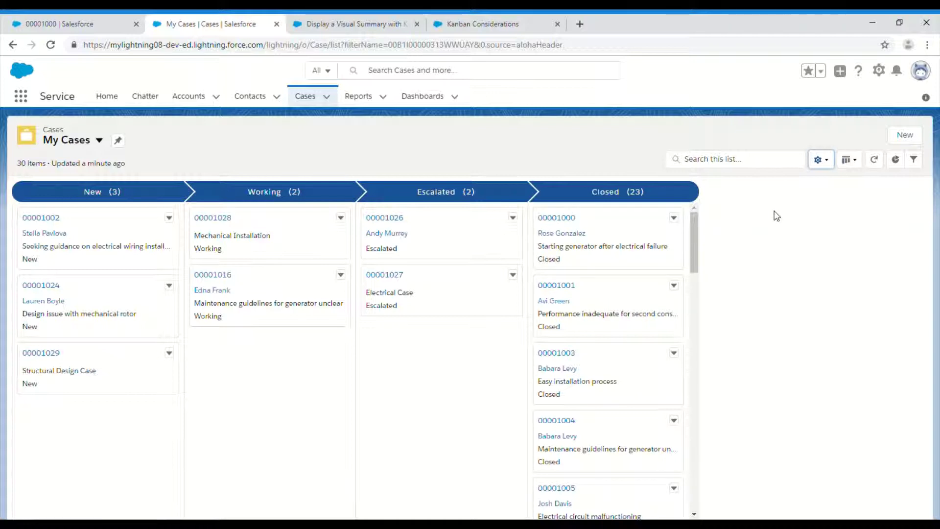
Step: Change the Kanban Settings Group By field from Status to Type and save
{"action": "left_click", "coordinate": [830, 160]}
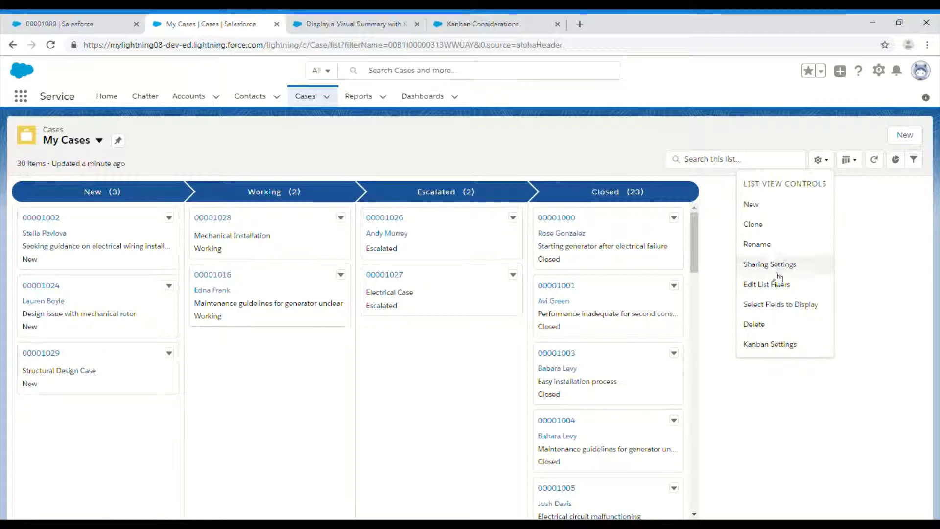
{"action": "left_click", "coordinate": [776, 343]}
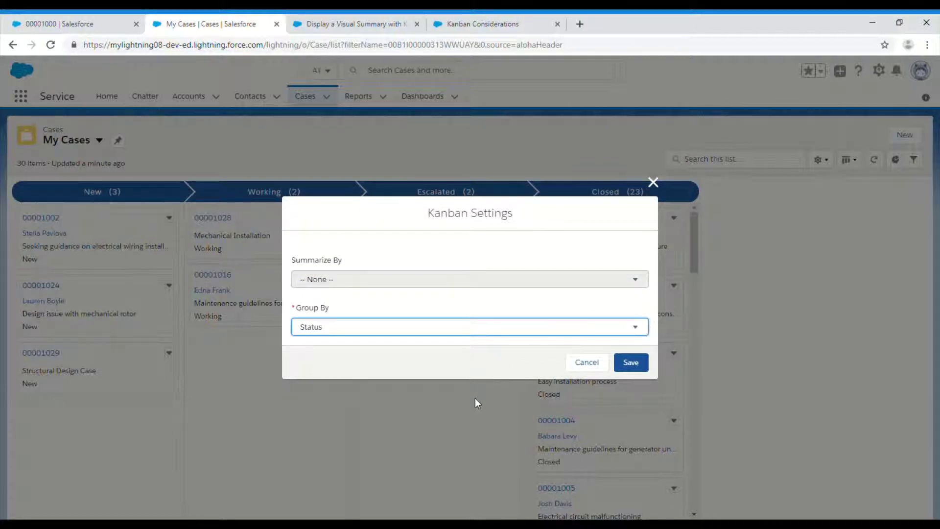
{"action": "key", "text": "Down"}
{"action": "left_click", "coordinate": [632, 362]}
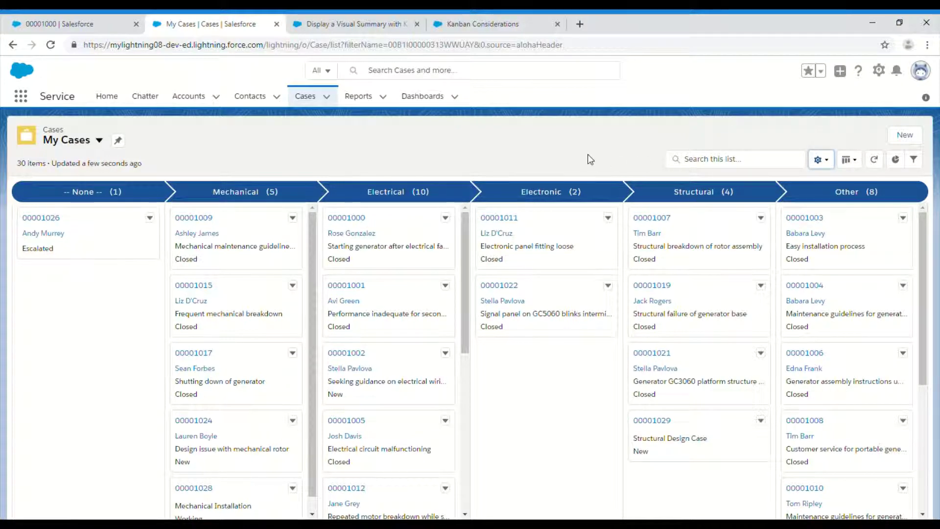
Step: Open the Display As menu to confirm the Type-grouped My Cases list is set to Kanban
{"action": "scroll", "coordinate": [464, 370], "scroll_direction": "down", "scroll_amount": 3}
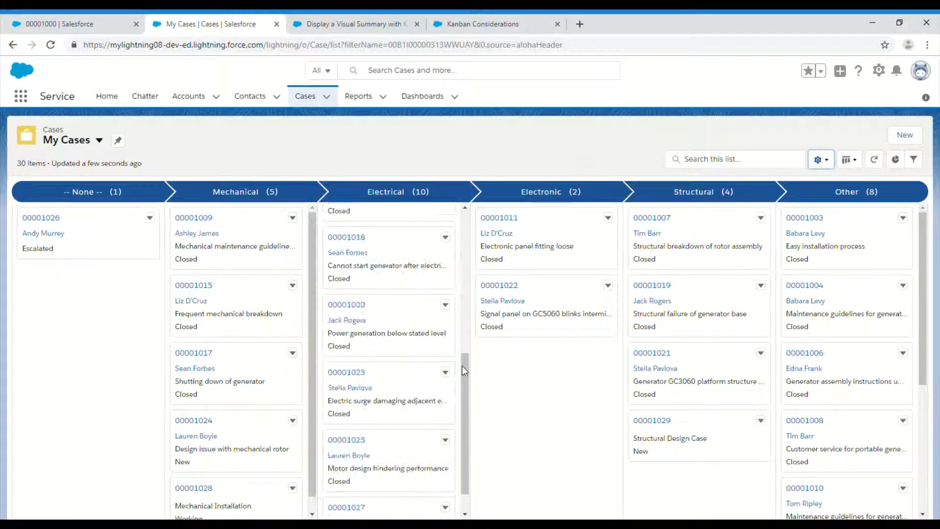
{"action": "scroll", "coordinate": [461, 342], "scroll_direction": "up", "scroll_amount": 3}
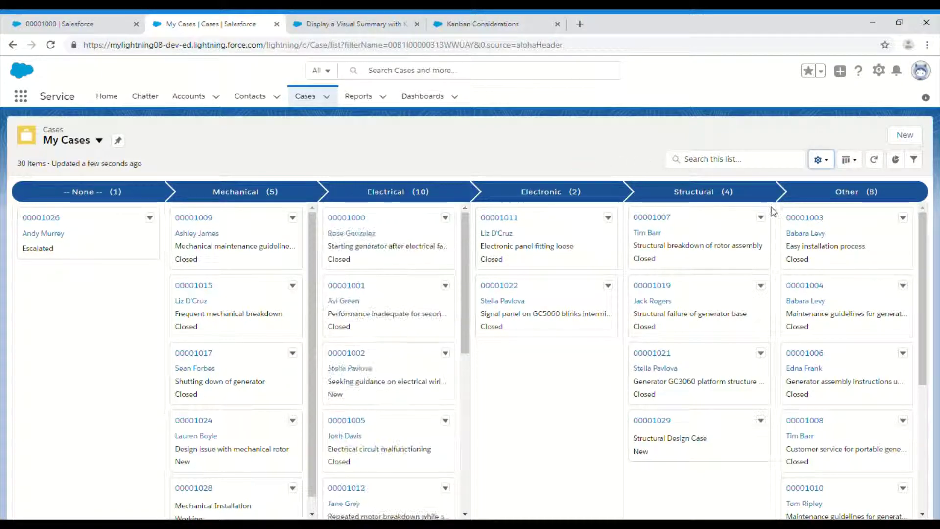
{"action": "left_click", "coordinate": [861, 164]}
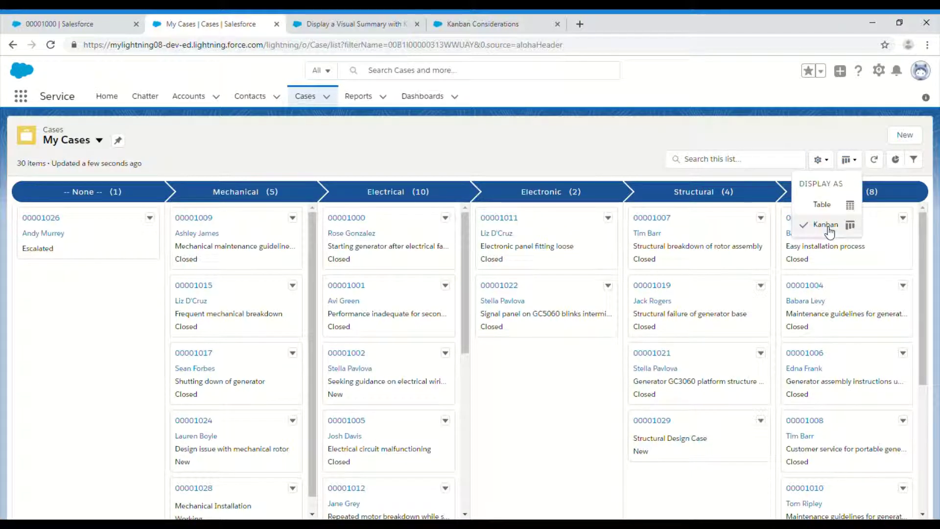